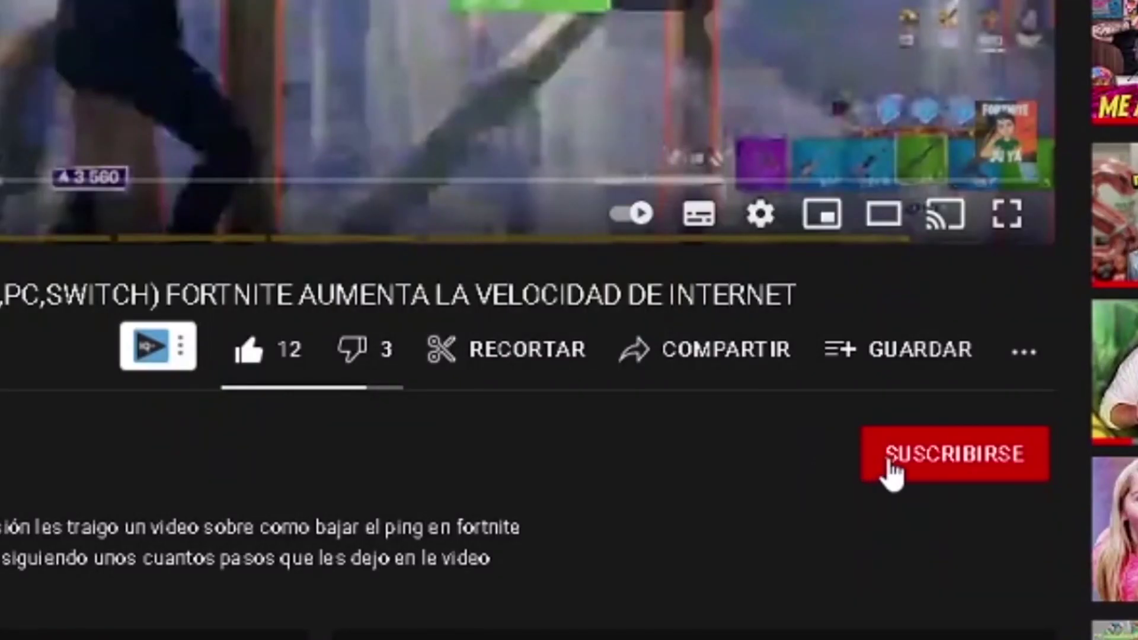
- Subscribe to the video's channel and set its notifications to "Todas"
{"action": "left_click", "coordinate": [890, 469]}
{"action": "left_click", "coordinate": [1024, 455]}
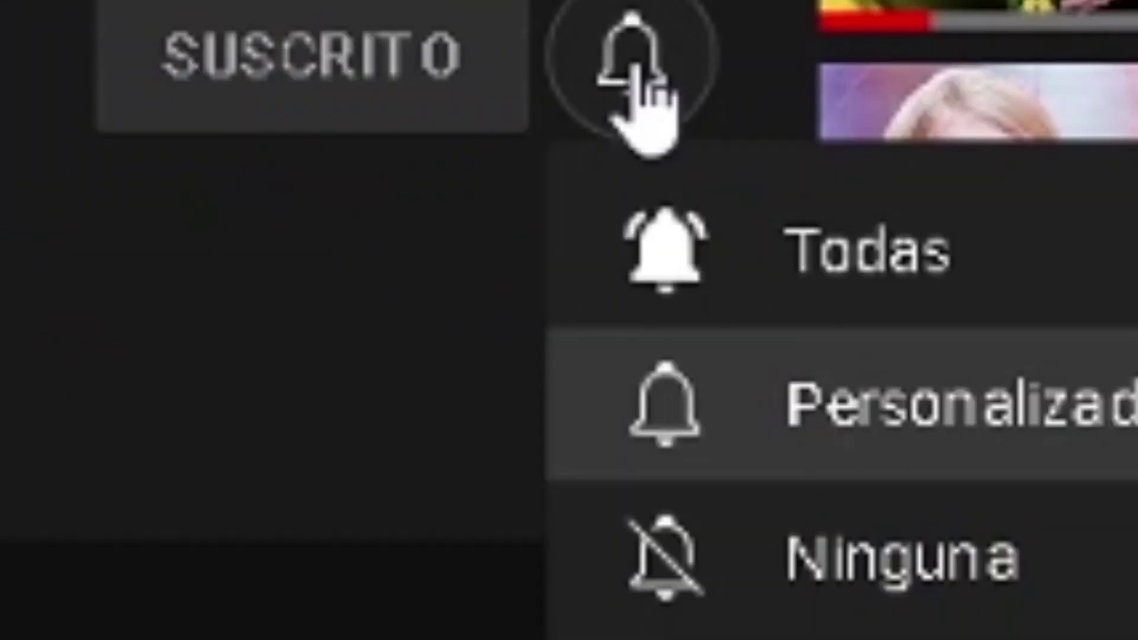
{"action": "left_click", "coordinate": [787, 237]}
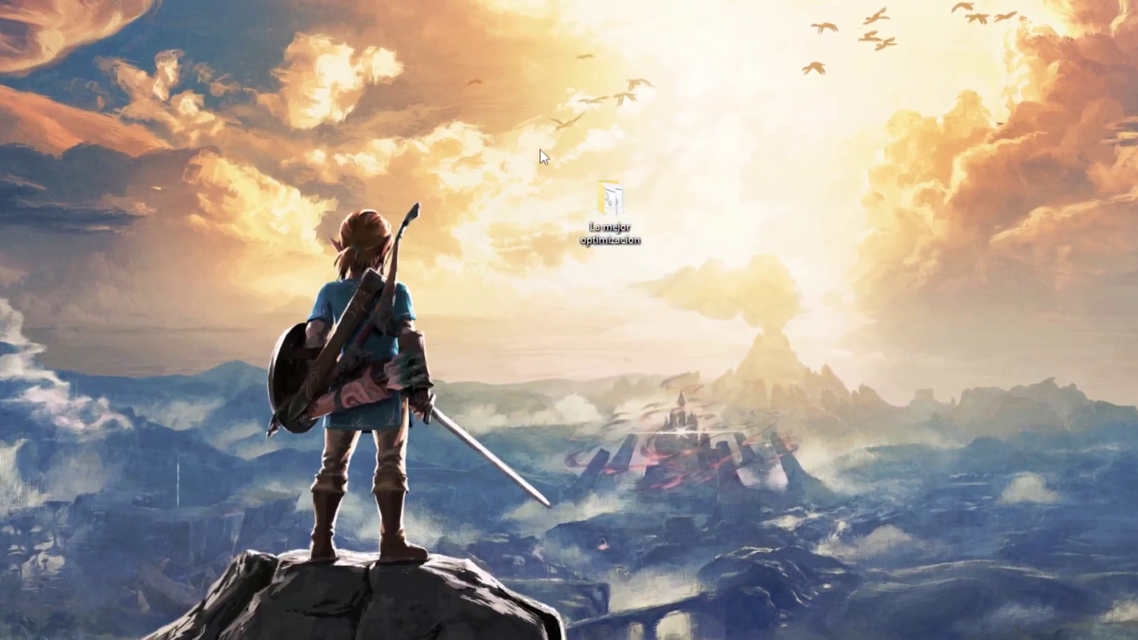
- Open the "La mejor optimizacion" folder from the desktop
{"action": "left_click_drag", "start_coordinate": [540, 149], "coordinate": [614, 252]}
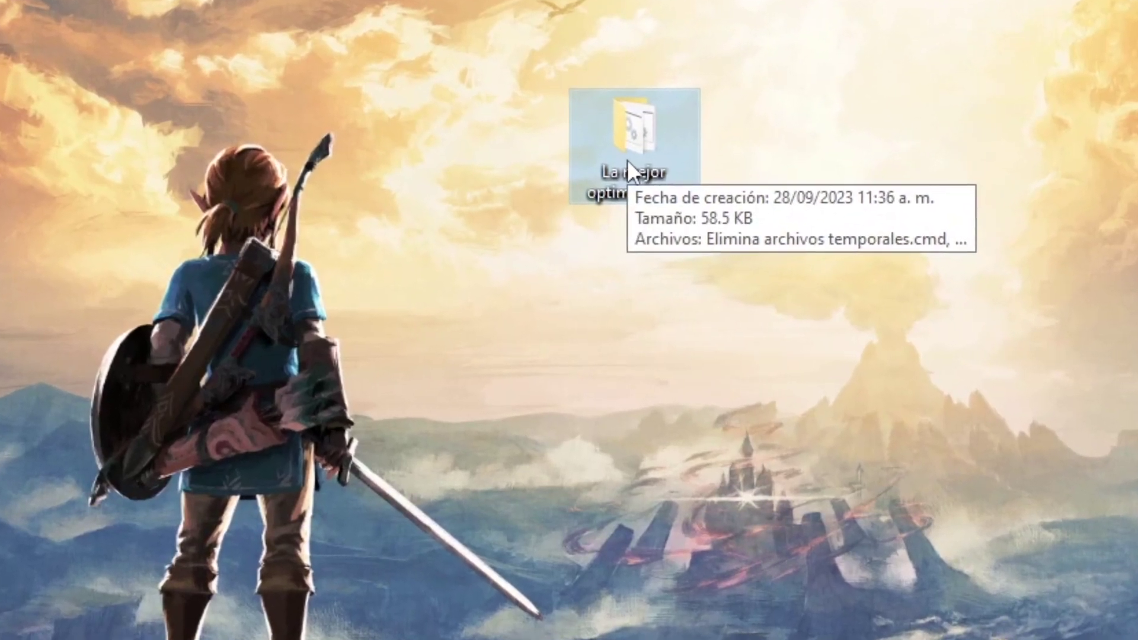
{"action": "double_click", "coordinate": [626, 159]}
{"action": "left_click_drag", "start_coordinate": [984, 490], "coordinate": [478, 283]}
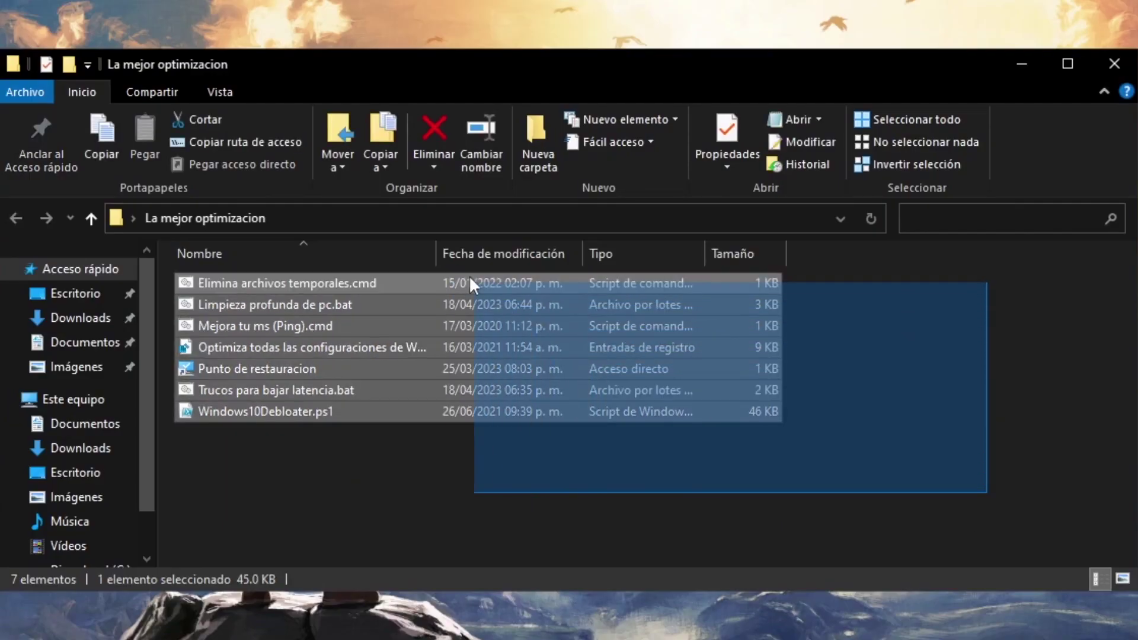
{"action": "left_click_drag", "start_coordinate": [928, 464], "coordinate": [545, 265]}
{"action": "left_click", "coordinate": [898, 331]}
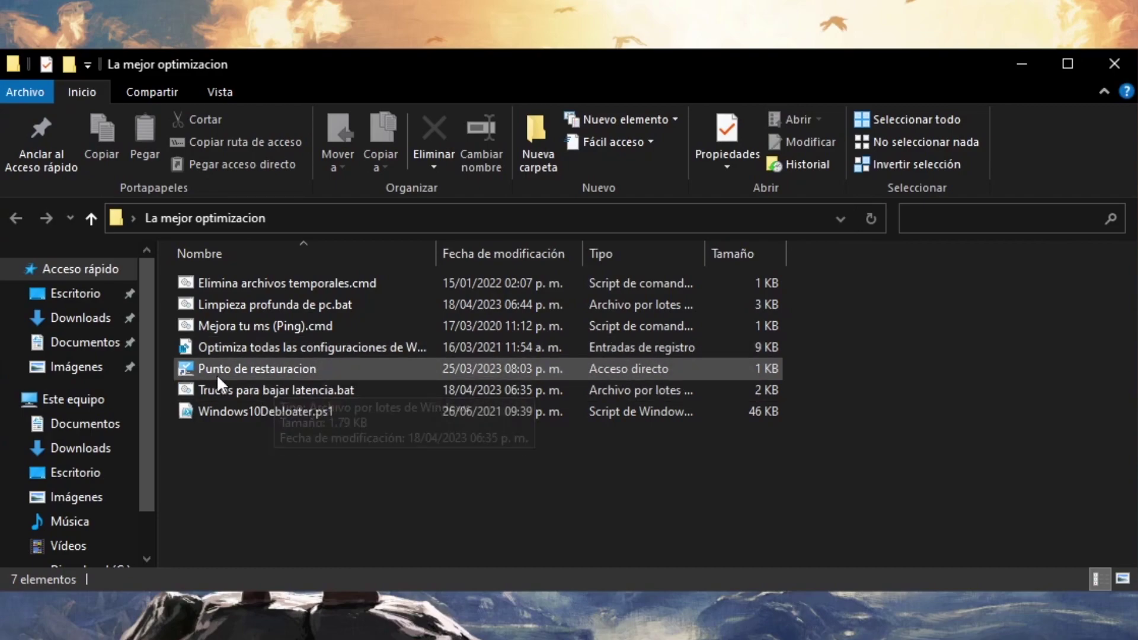
- Open the "Punto de restauracion" shortcut and create a system restore point with the description "sdfsdfg"
{"action": "double_click", "coordinate": [237, 372]}
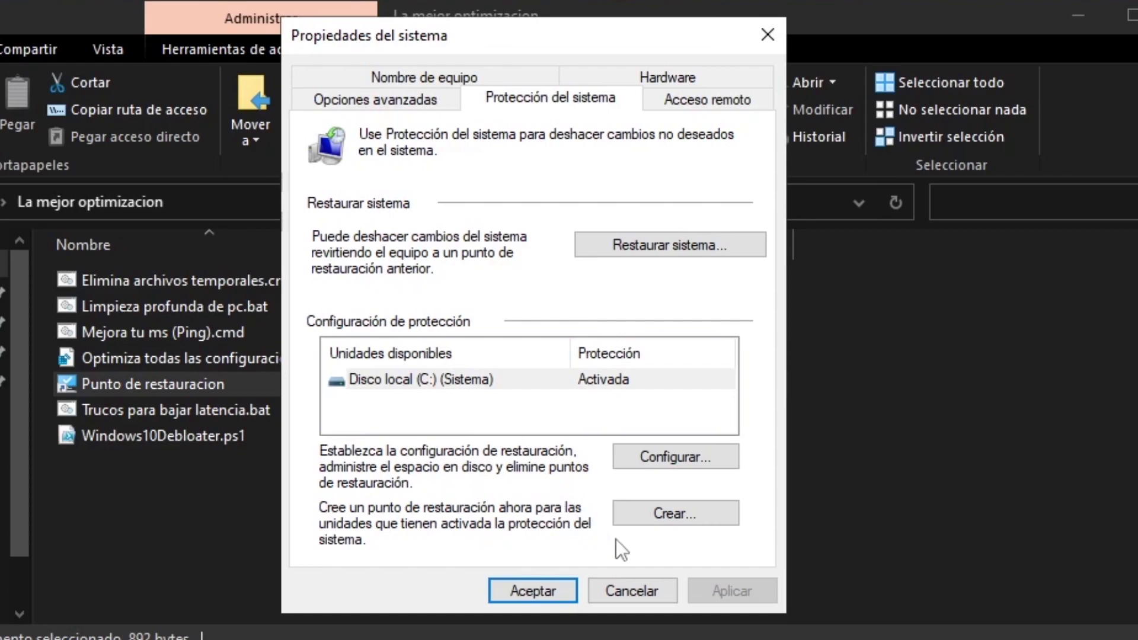
{"action": "left_click", "coordinate": [650, 516]}
{"action": "type", "text": "sdfsdfg"}
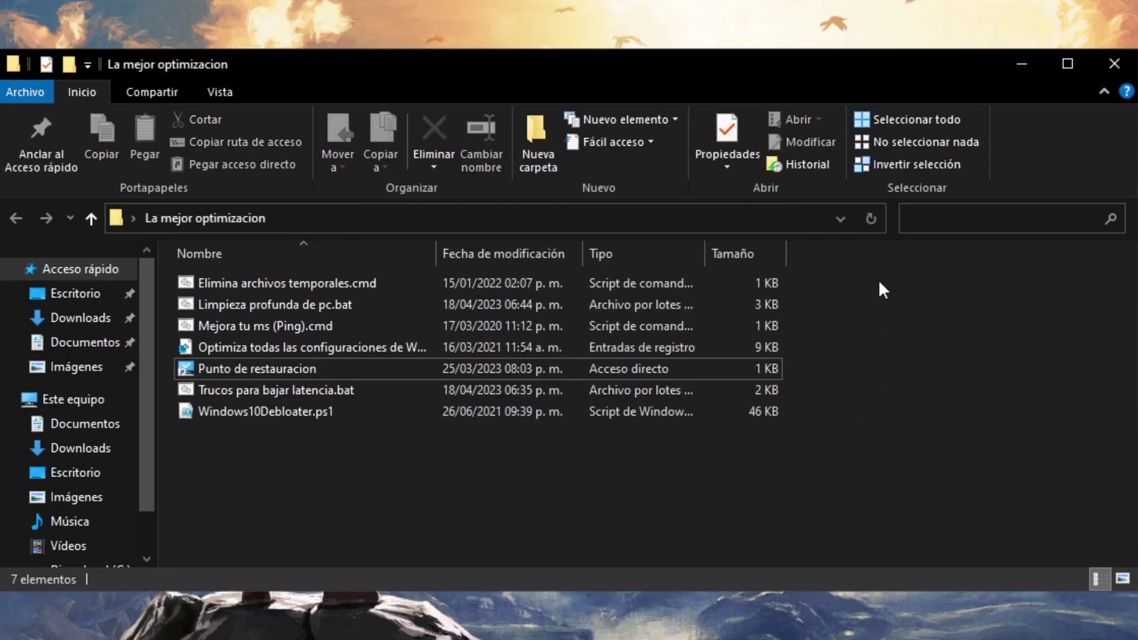
{"action": "left_click_drag", "start_coordinate": [880, 279], "coordinate": [628, 352]}
{"action": "left_click_drag", "start_coordinate": [867, 406], "coordinate": [690, 409]}
{"action": "left_click", "coordinate": [941, 426]}
{"action": "left_click_drag", "start_coordinate": [868, 275], "coordinate": [757, 343]}
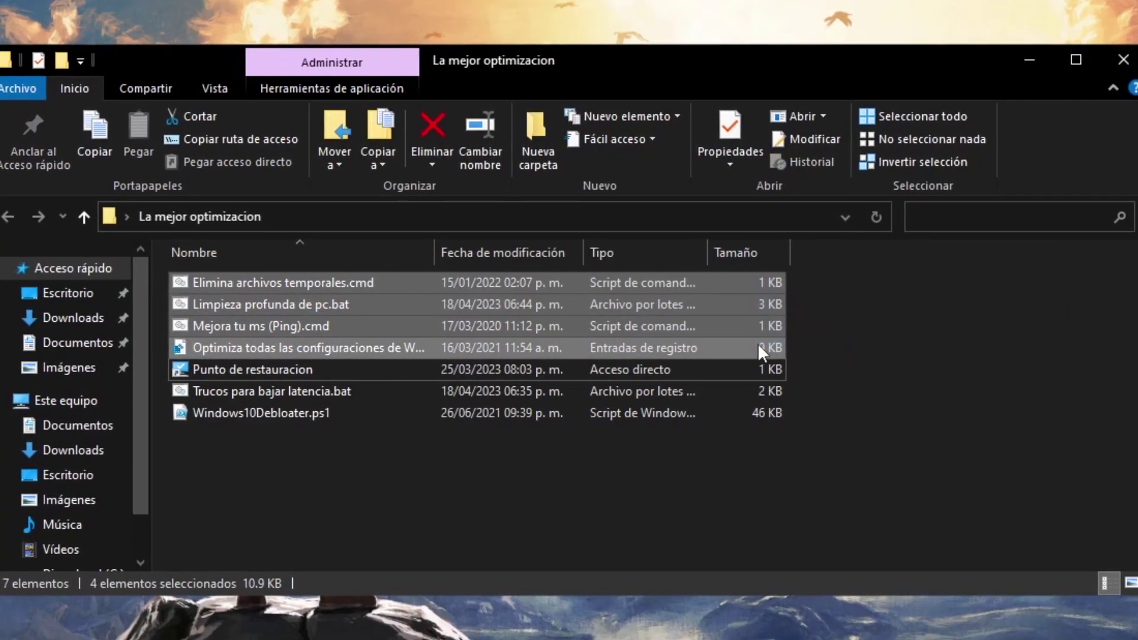
{"action": "left_click", "coordinate": [857, 298]}
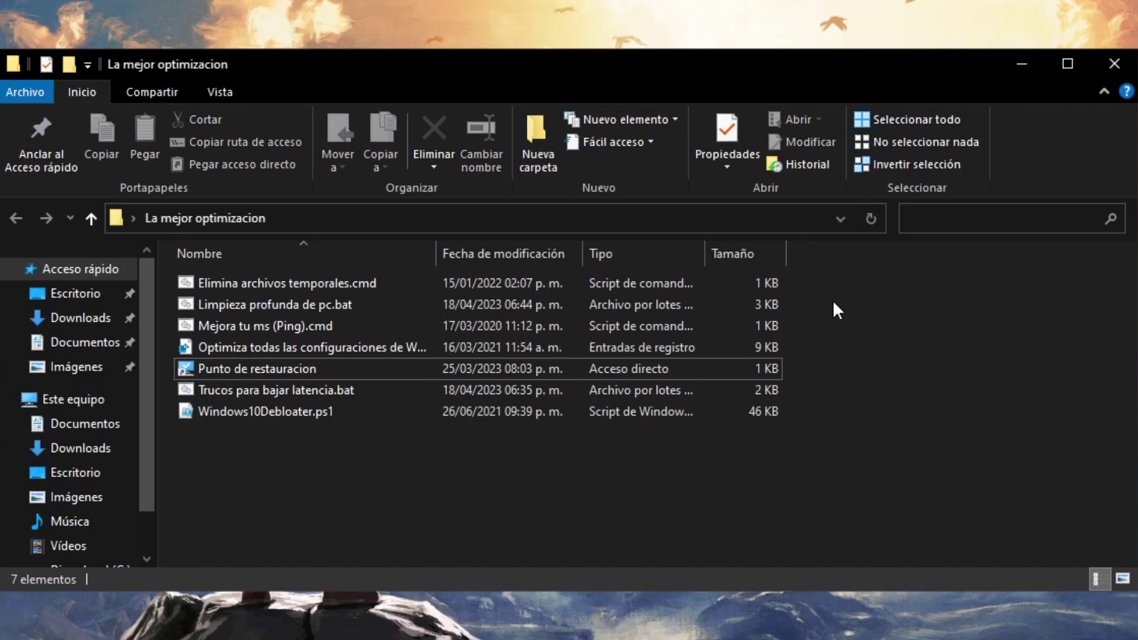
- Run "Elimina archivos temporales.cmd" as administrator and dismiss its console once the script finishes
{"action": "left_click", "coordinate": [307, 281]}
{"action": "right_click", "coordinate": [308, 282]}
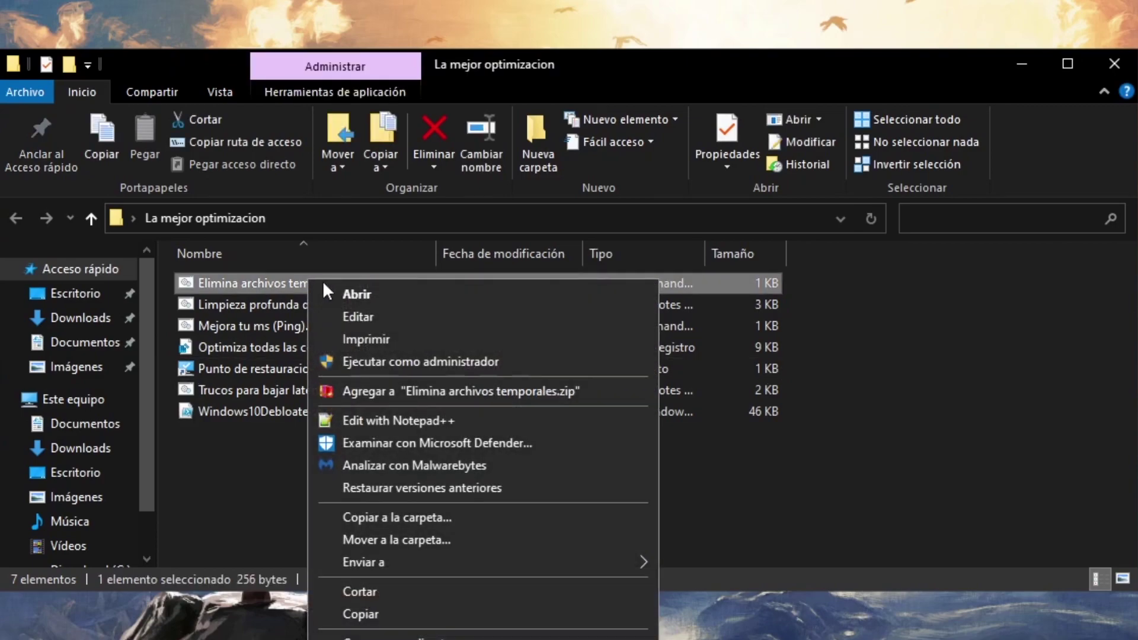
{"action": "left_click", "coordinate": [401, 360]}
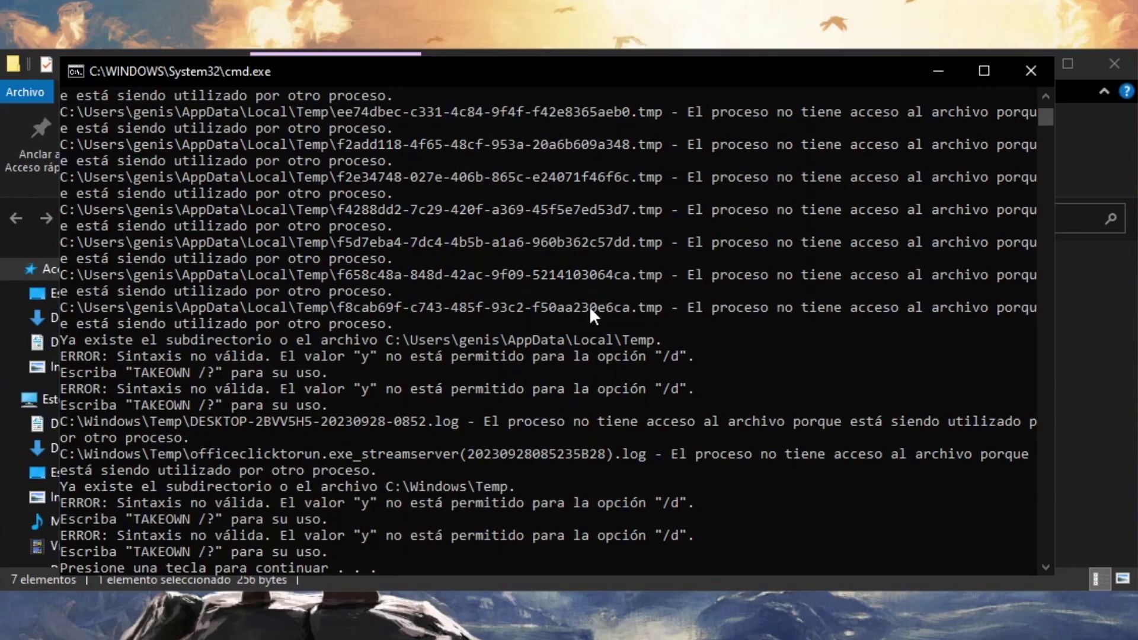
{"action": "key", "text": "Return"}
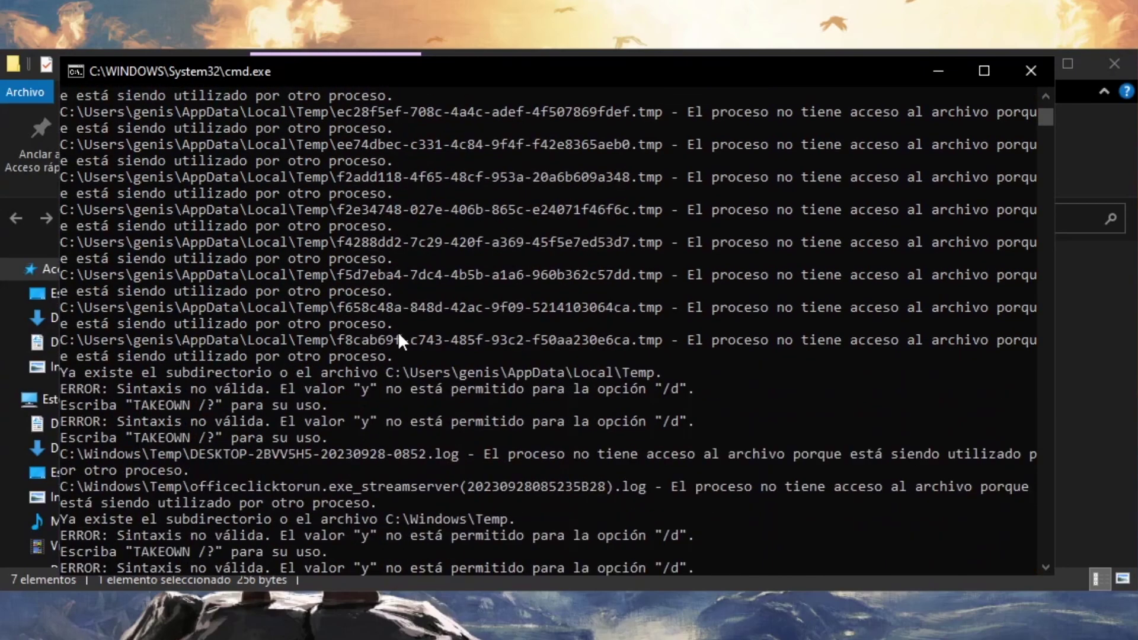
{"action": "key", "text": "Return"}
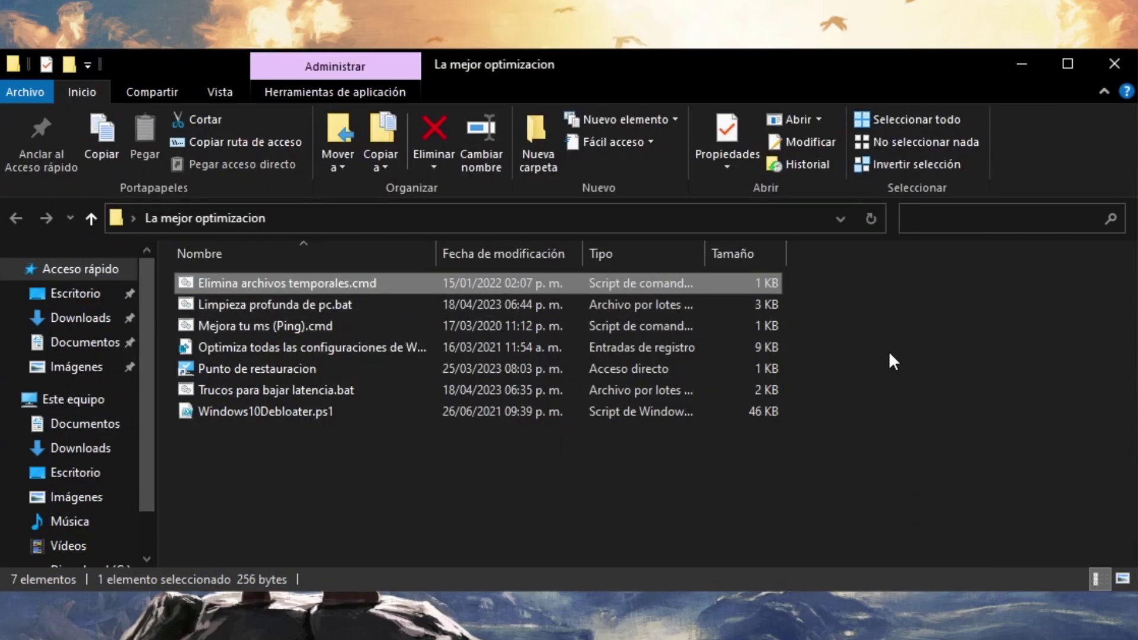
- Run "Limpieza profunda de pc.bat" and continue past its start prompt to begin the cleaning
{"action": "left_click_drag", "start_coordinate": [885, 307], "coordinate": [184, 300]}
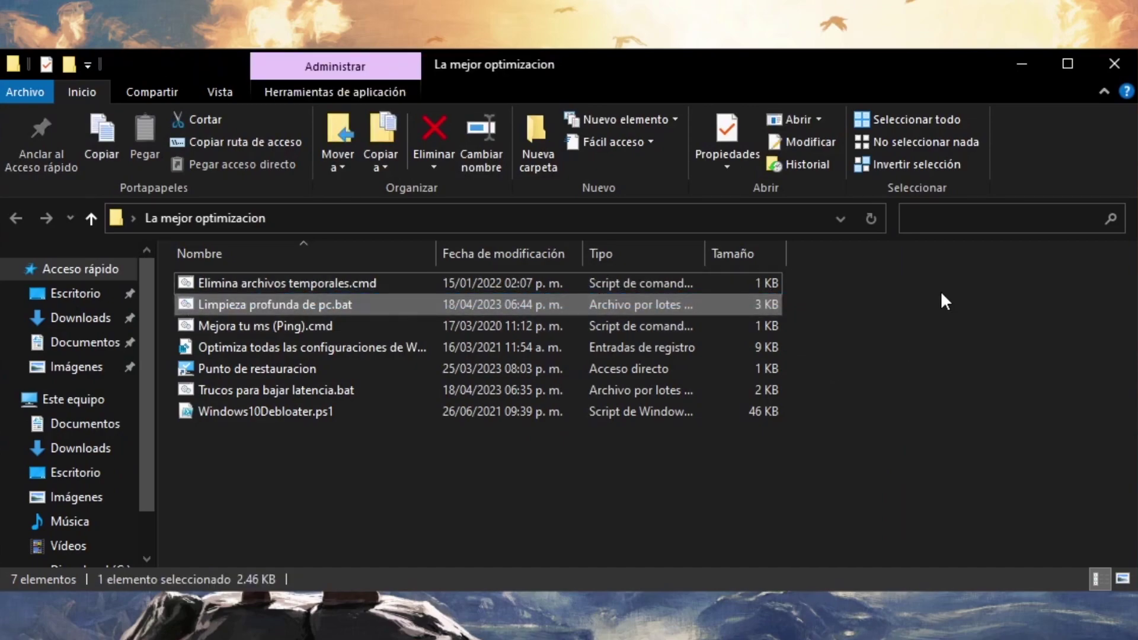
{"action": "left_click_drag", "start_coordinate": [928, 306], "coordinate": [696, 276]}
{"action": "left_click", "coordinate": [696, 282]}
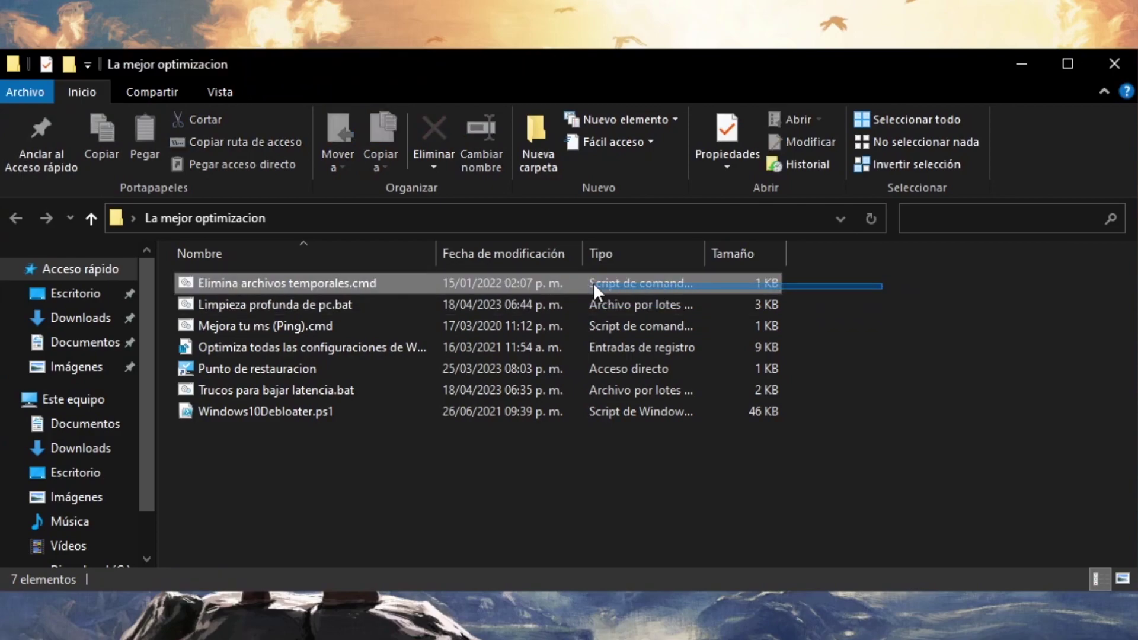
{"action": "left_click_drag", "start_coordinate": [883, 304], "coordinate": [671, 304]}
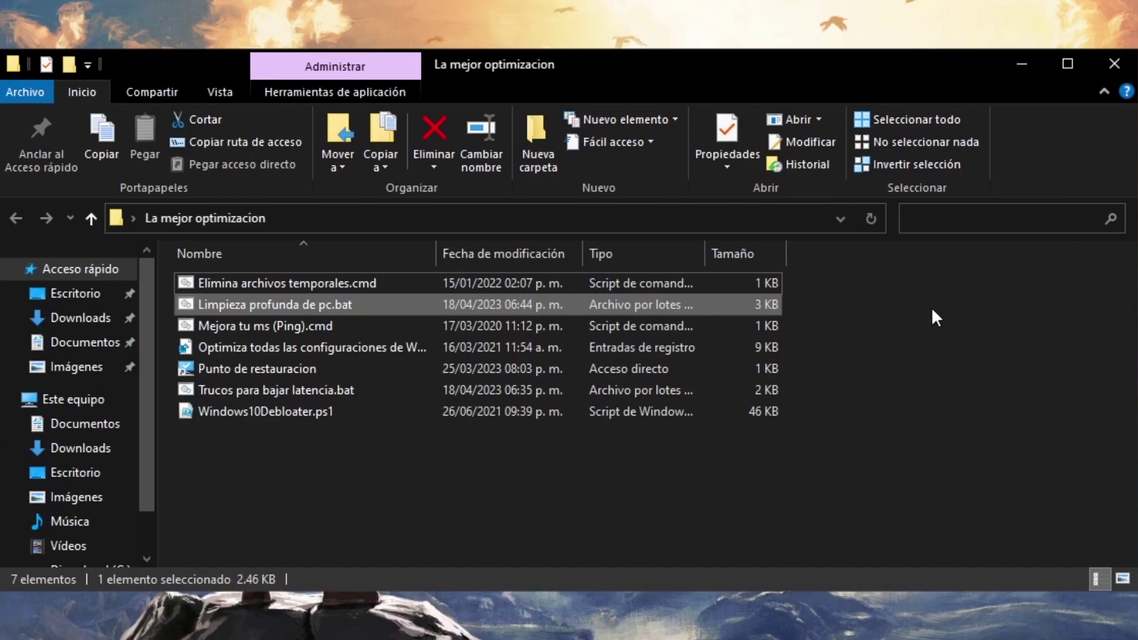
{"action": "double_click", "coordinate": [316, 306]}
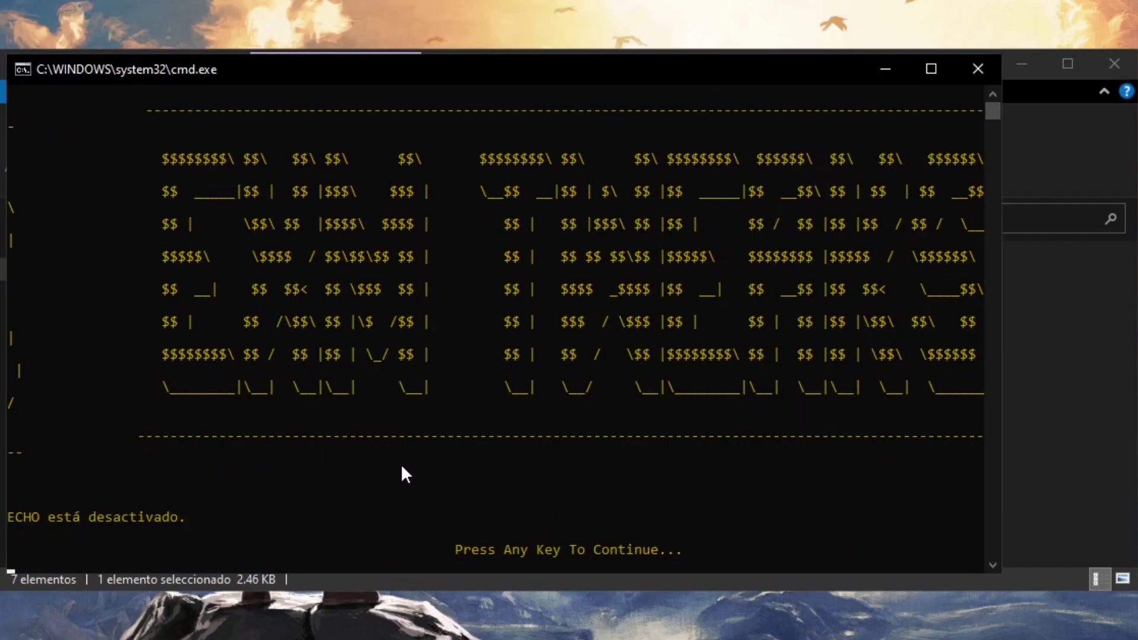
{"action": "key", "text": "Return"}
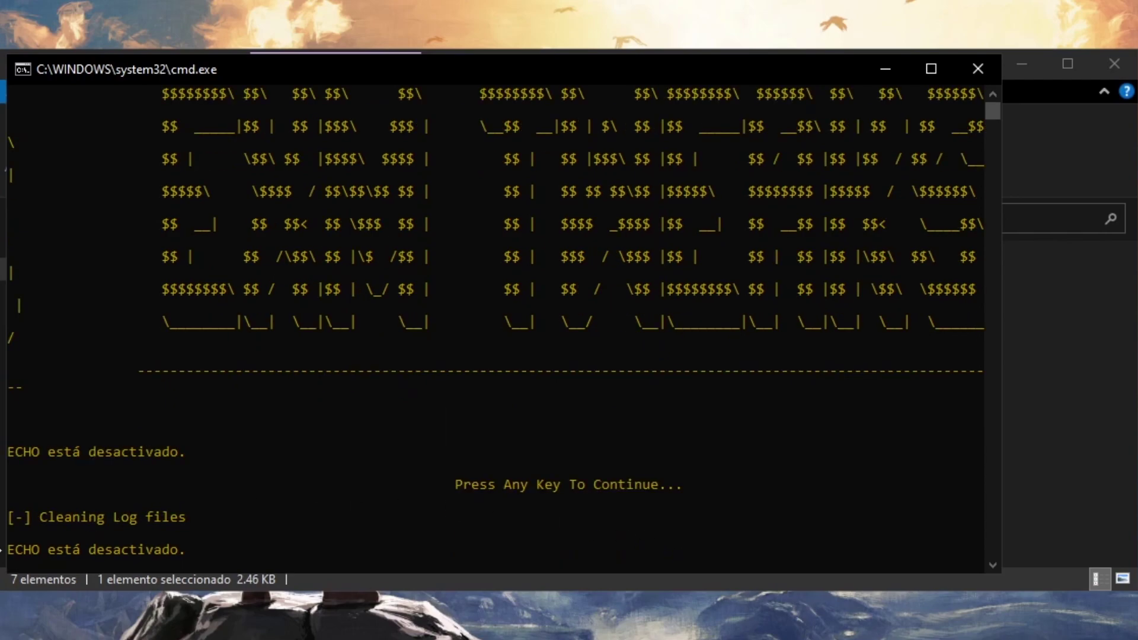
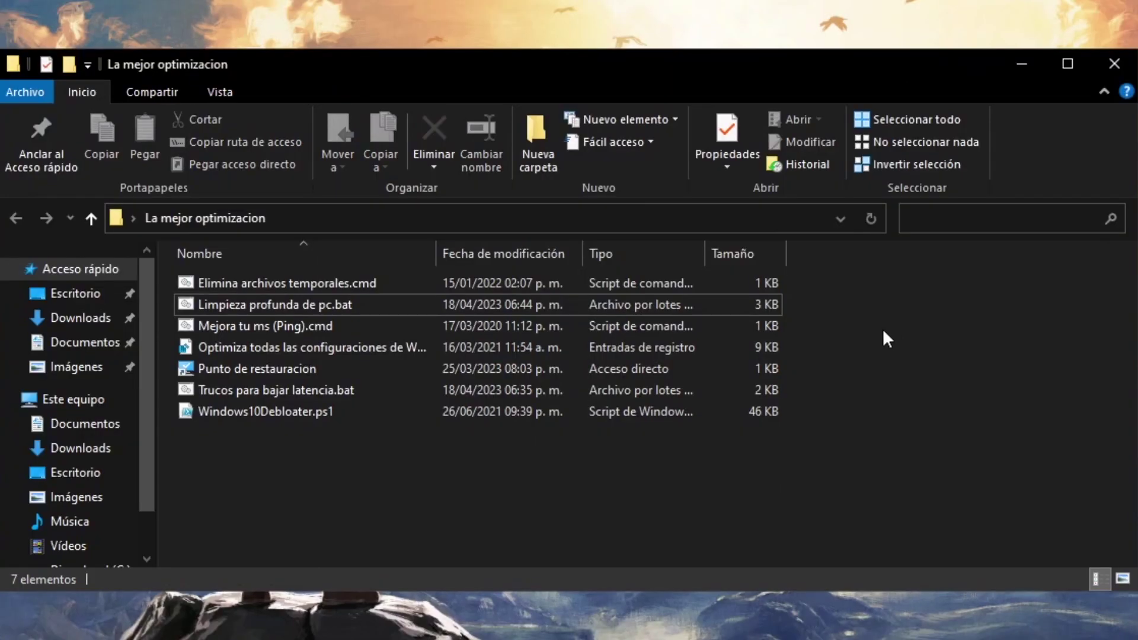
- Run "Mejora tu ms (Ping).cmd" to flush the DNS resolver cache, and dismiss its console
{"action": "left_click_drag", "start_coordinate": [882, 321], "coordinate": [204, 329]}
{"action": "left_click", "coordinate": [1092, 350]}
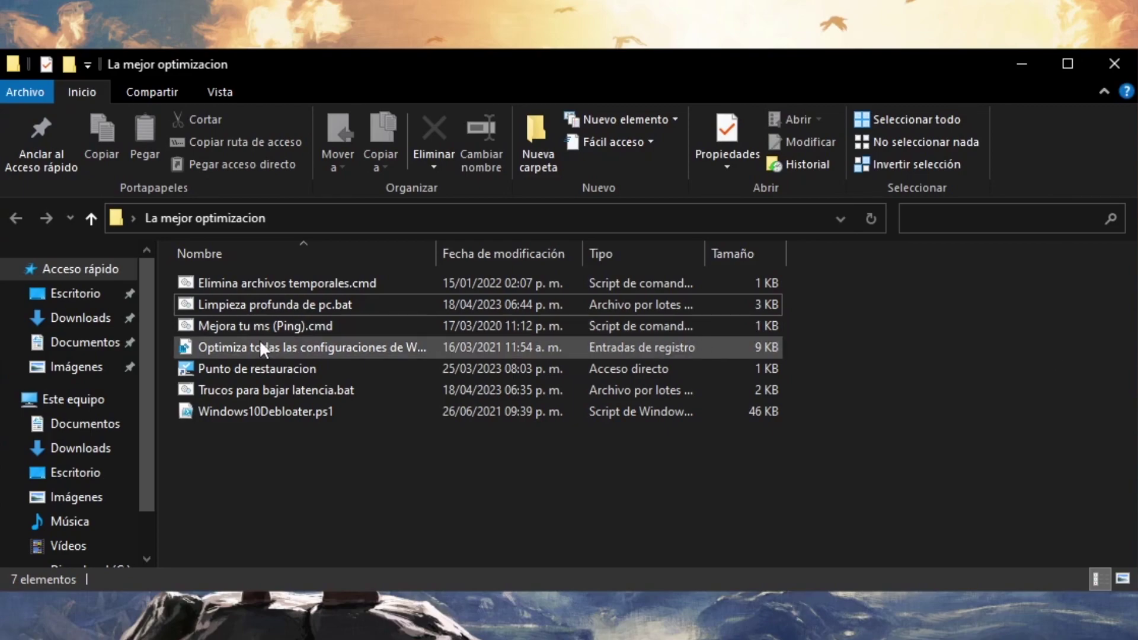
{"action": "left_click", "coordinate": [320, 324]}
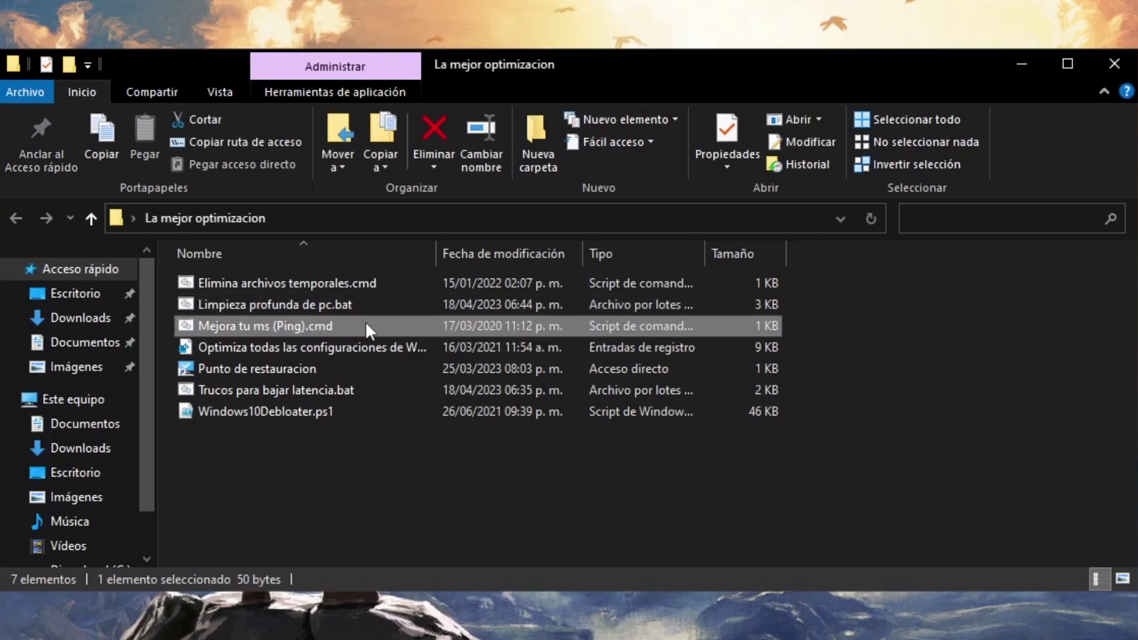
{"action": "double_click", "coordinate": [286, 326]}
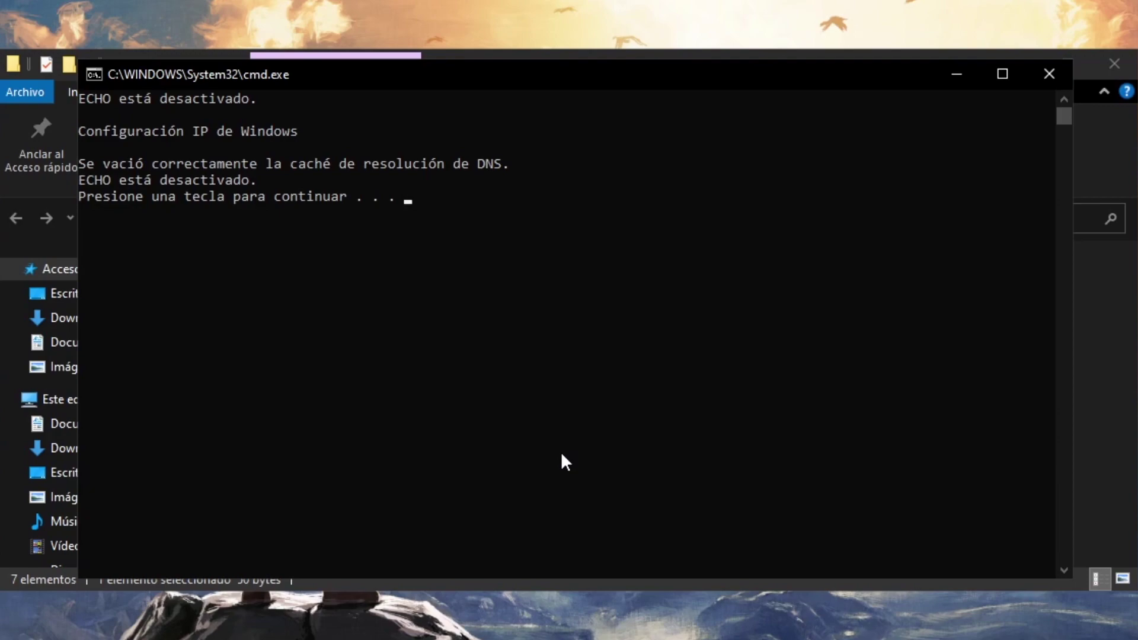
{"action": "key", "text": "Return"}
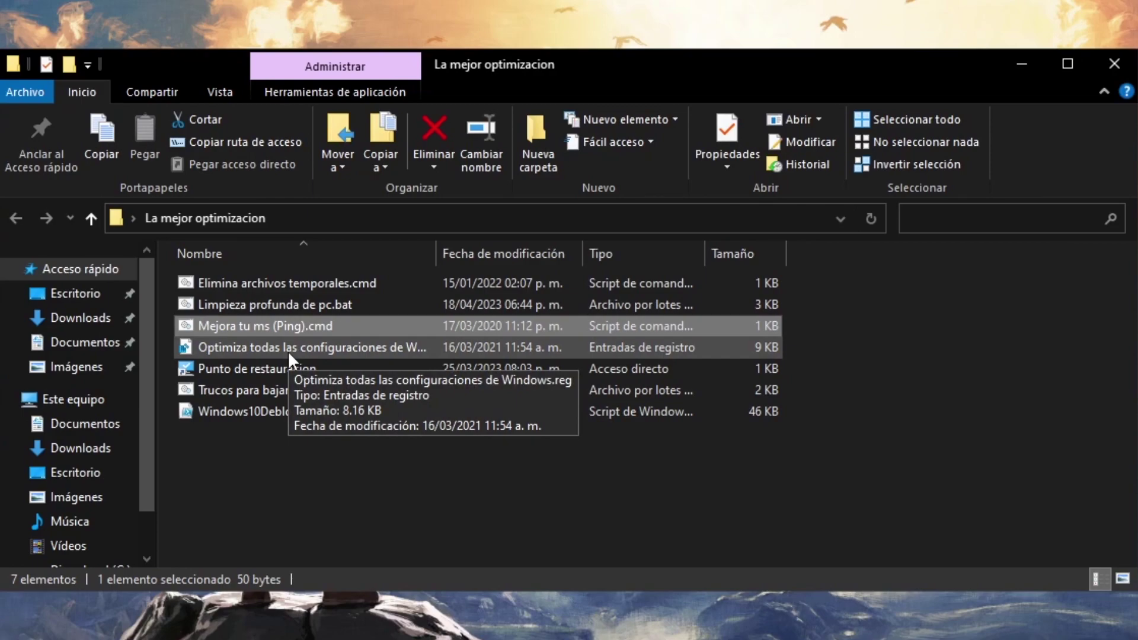
- Merge "Optimiza todas las configuraciones de Windows.reg" into the Windows registry and confirm the import
{"action": "left_click_drag", "start_coordinate": [813, 350], "coordinate": [782, 356]}
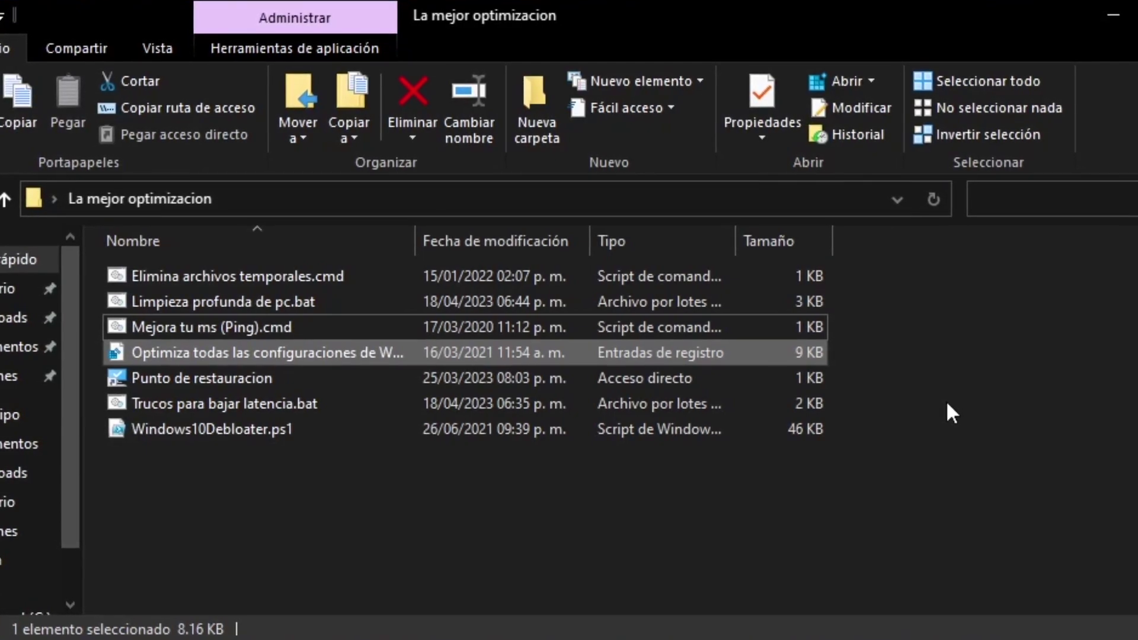
{"action": "double_click", "coordinate": [288, 358]}
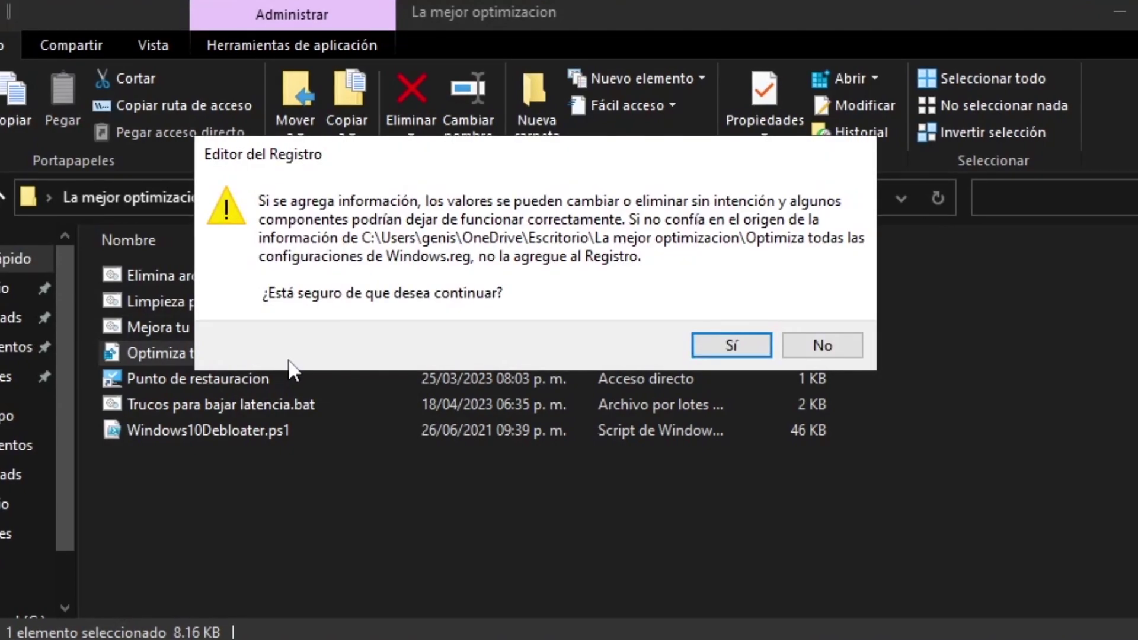
{"action": "left_click", "coordinate": [731, 344]}
{"action": "left_click", "coordinate": [795, 312]}
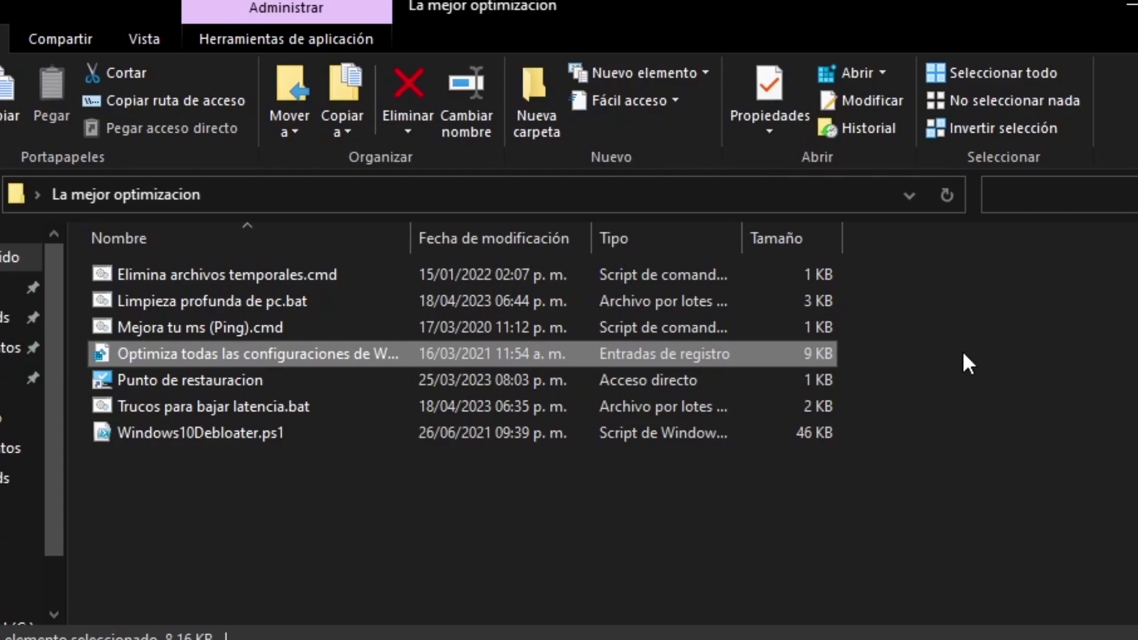
- Run "Trucos para bajar latencia.bat", continue past its prompt to apply the timer tweaks, and close the console
{"action": "left_click_drag", "start_coordinate": [932, 410], "coordinate": [180, 407]}
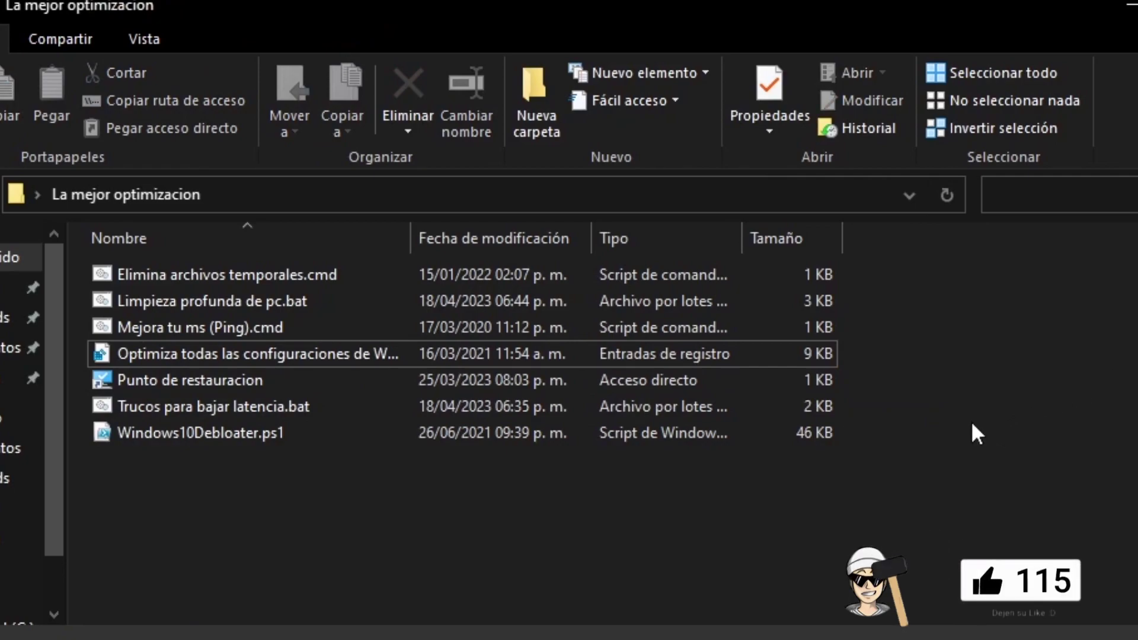
{"action": "double_click", "coordinate": [185, 410]}
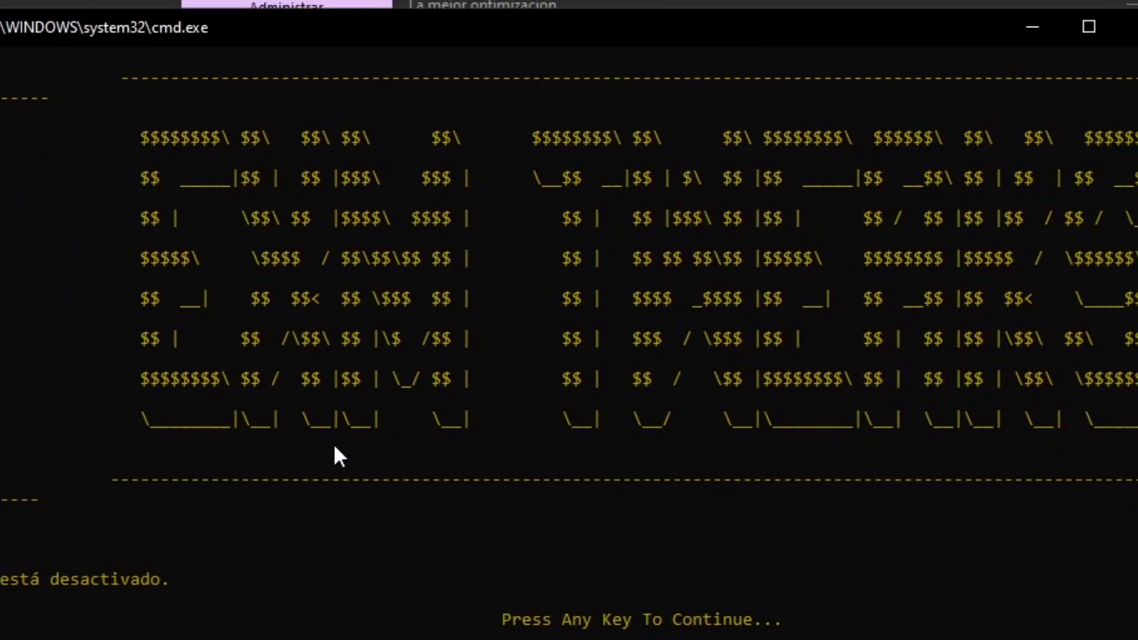
{"action": "key", "text": "Return"}
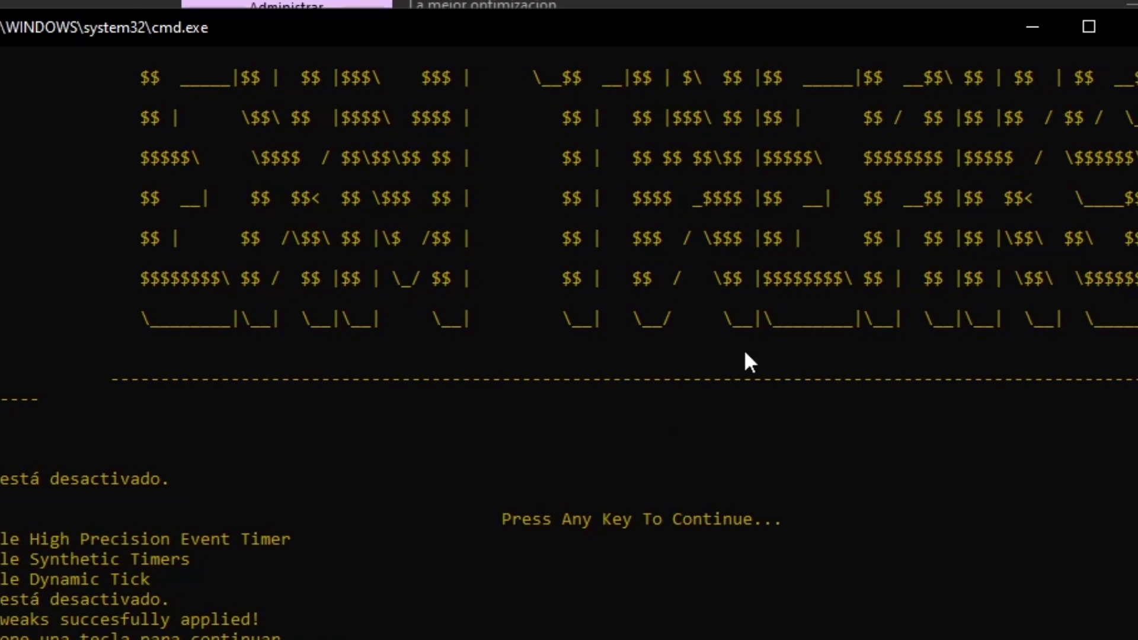
{"action": "left_click", "coordinate": [1129, 27]}
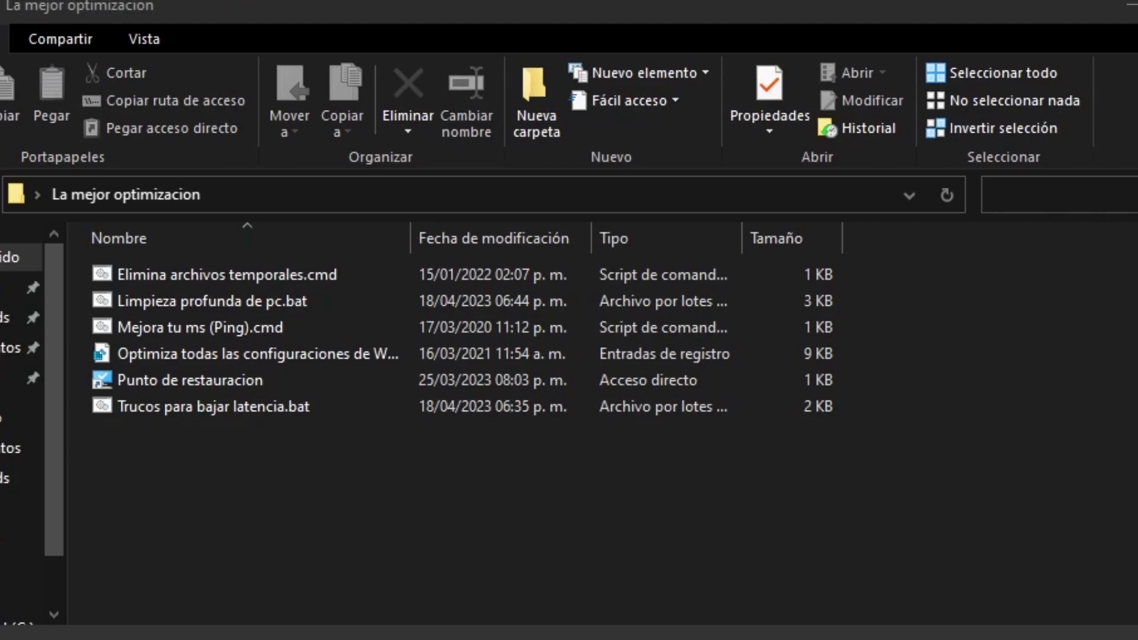
{"action": "left_click_drag", "start_coordinate": [965, 564], "coordinate": [89, 263]}
{"action": "left_click", "coordinate": [1076, 482]}
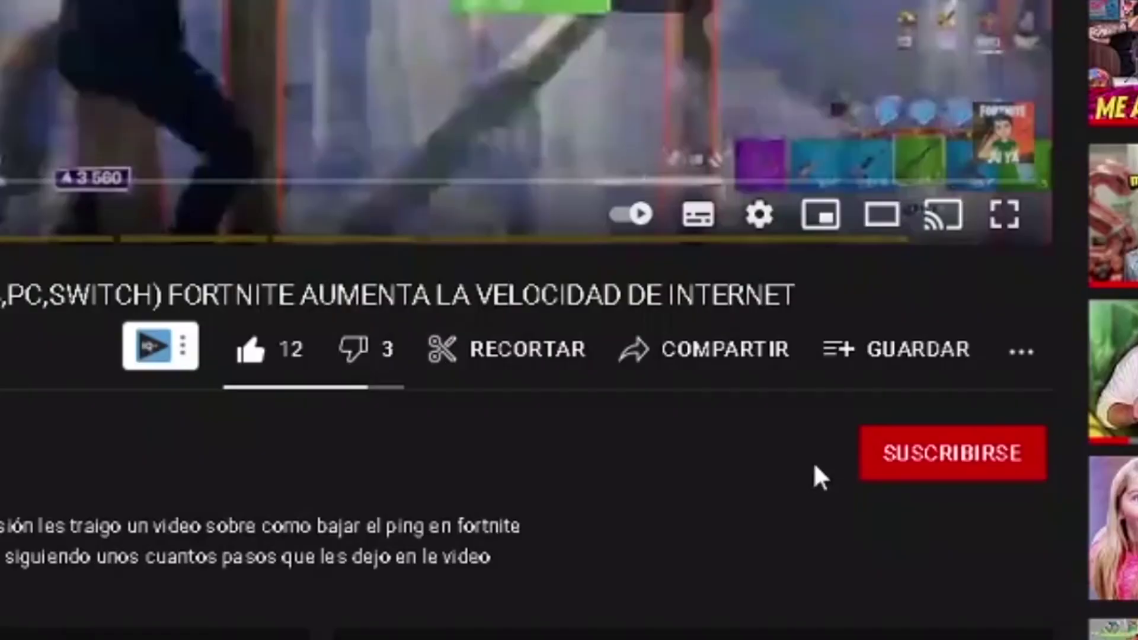
- On the YouTube video page, subscribe to the channel and open its notification options
{"action": "left_click", "coordinate": [891, 472]}
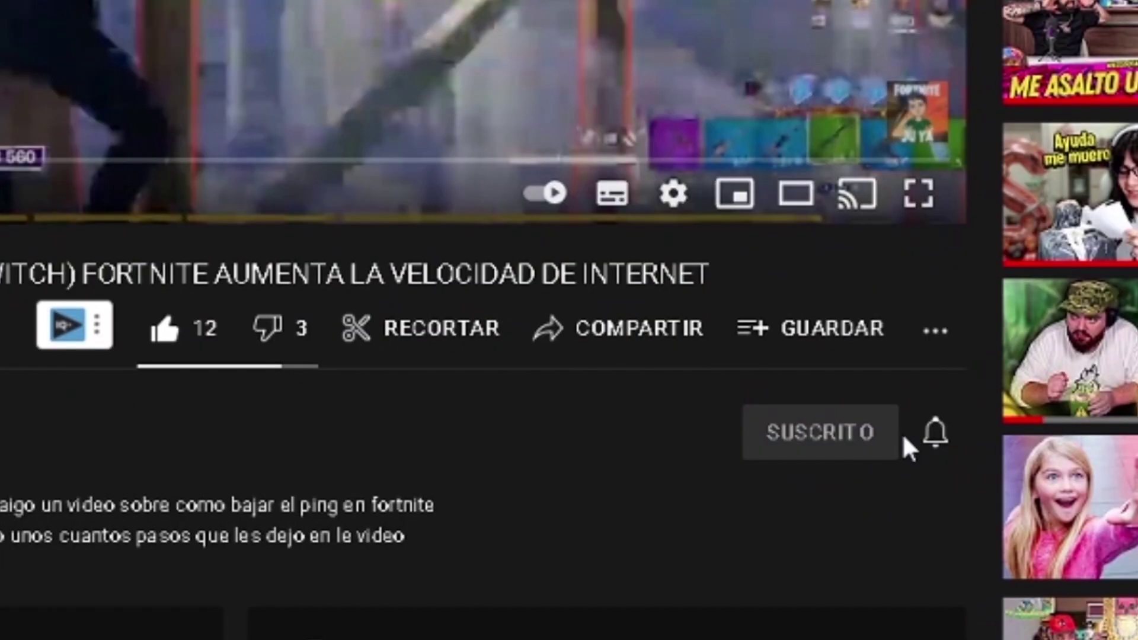
{"action": "left_click", "coordinate": [1021, 455]}
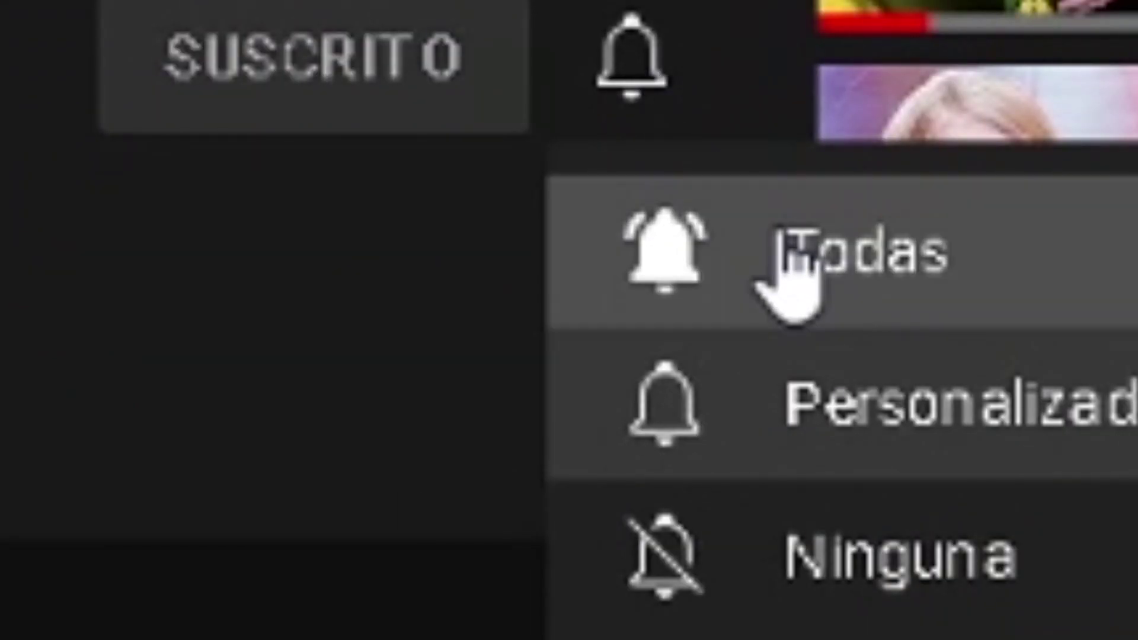